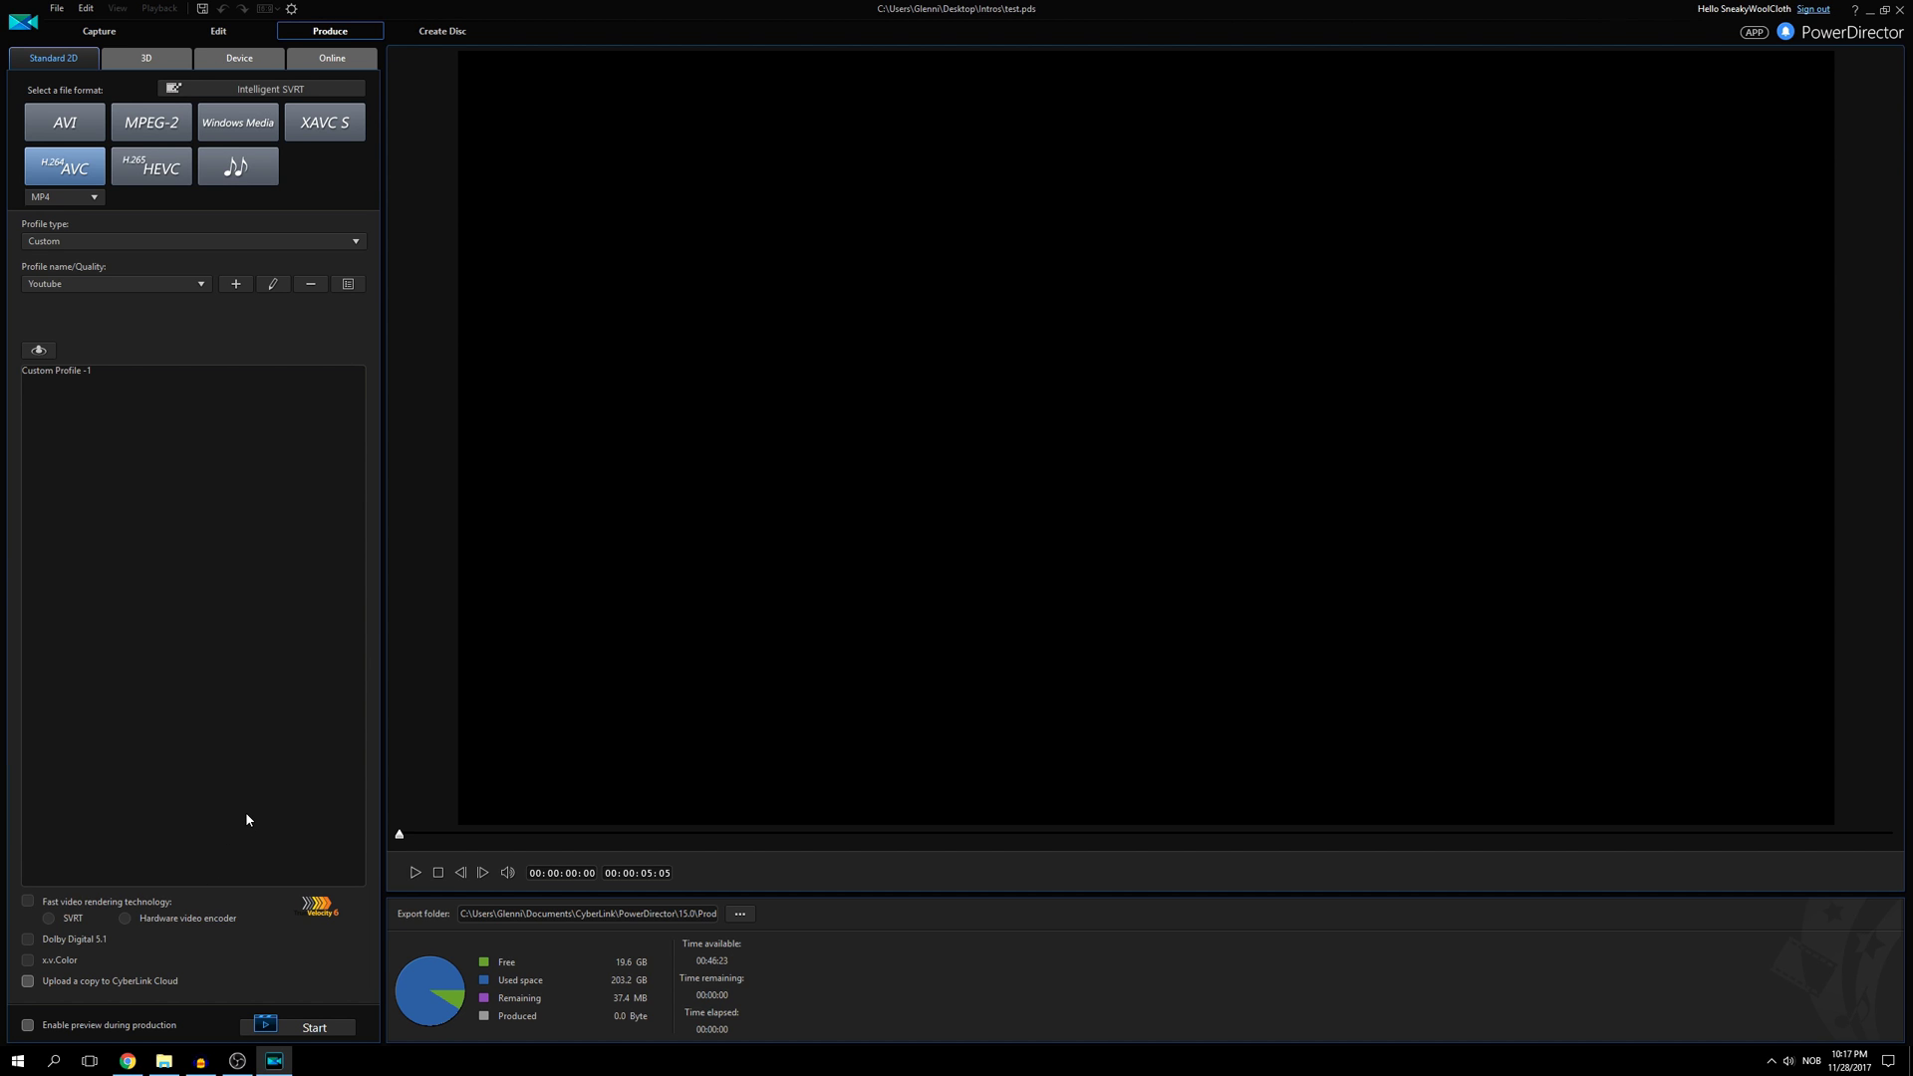
Minimize PowerDirector, open File Explorer on Local Disk (C:) and enter reg in the address bar
{"action": "left_click", "coordinate": [1885, 9]}
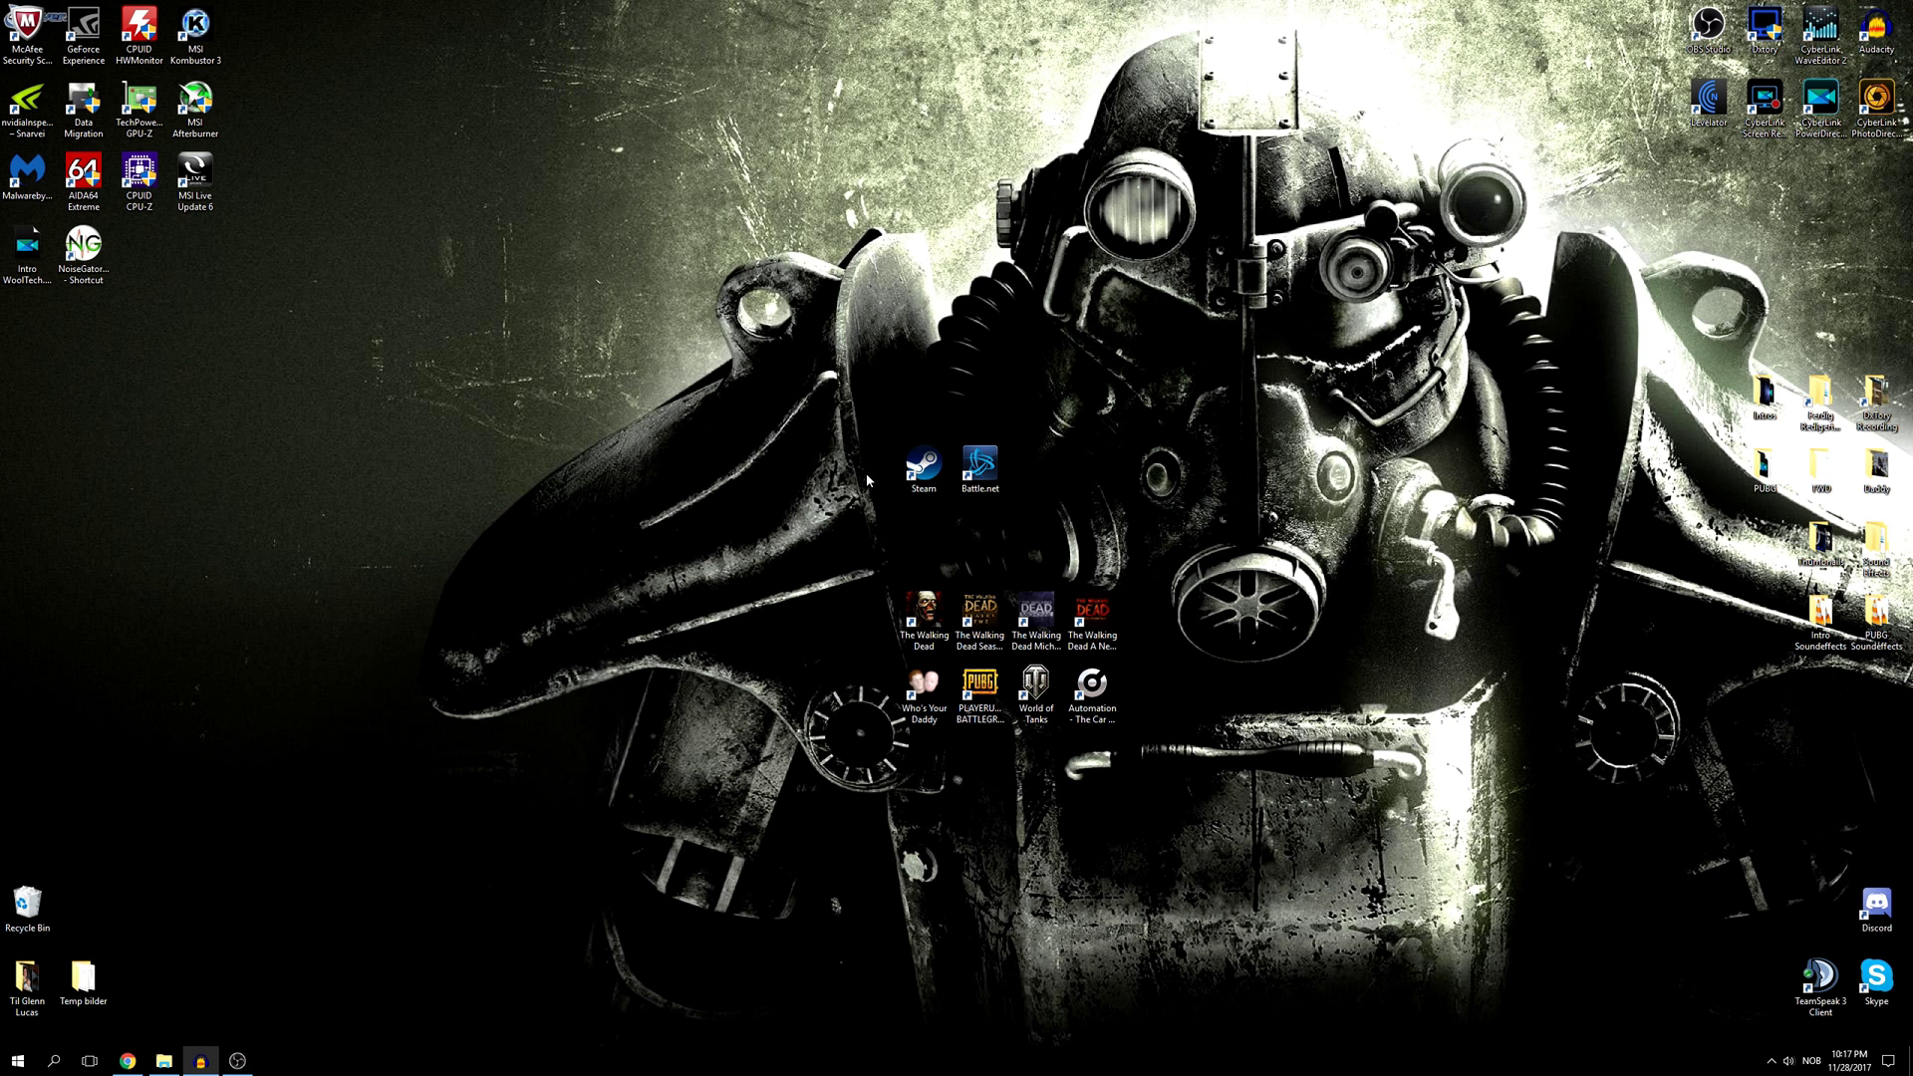
{"action": "left_click", "coordinate": [164, 1062]}
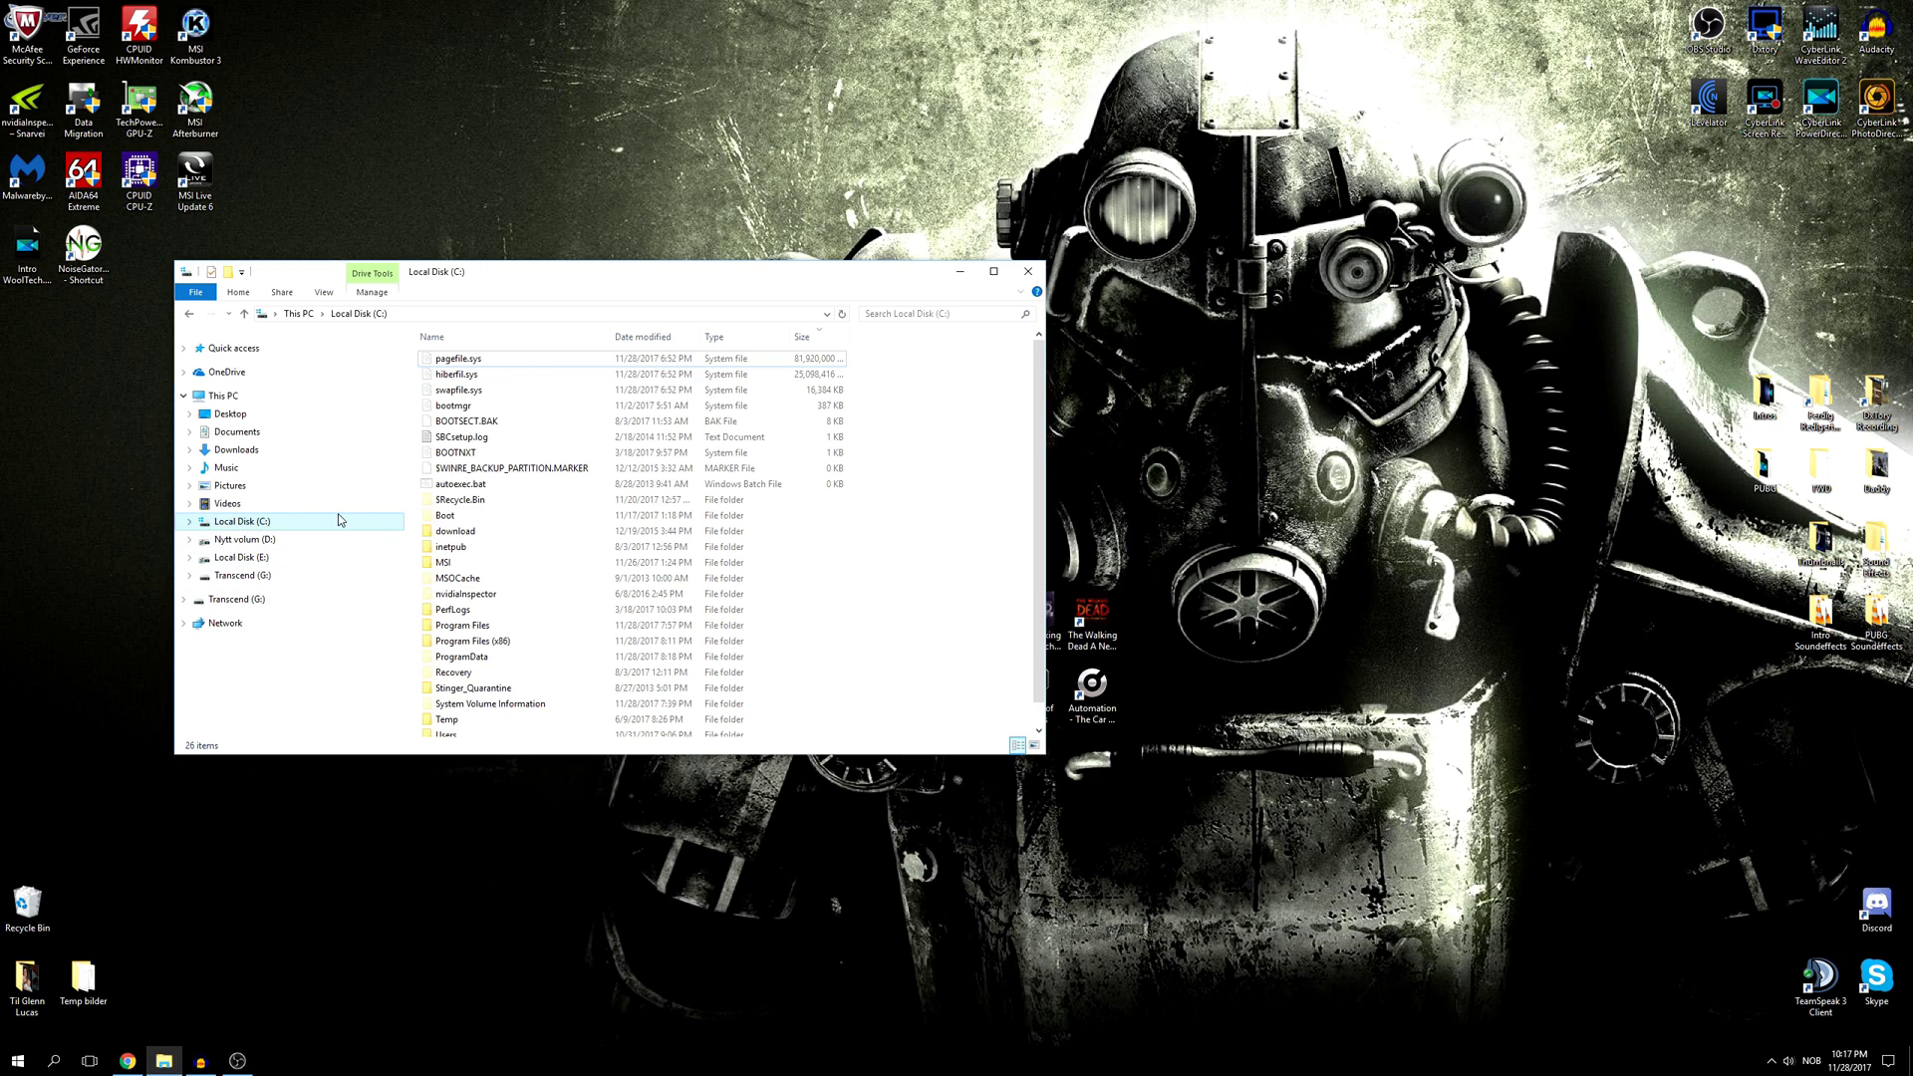
{"action": "left_click", "coordinate": [420, 317]}
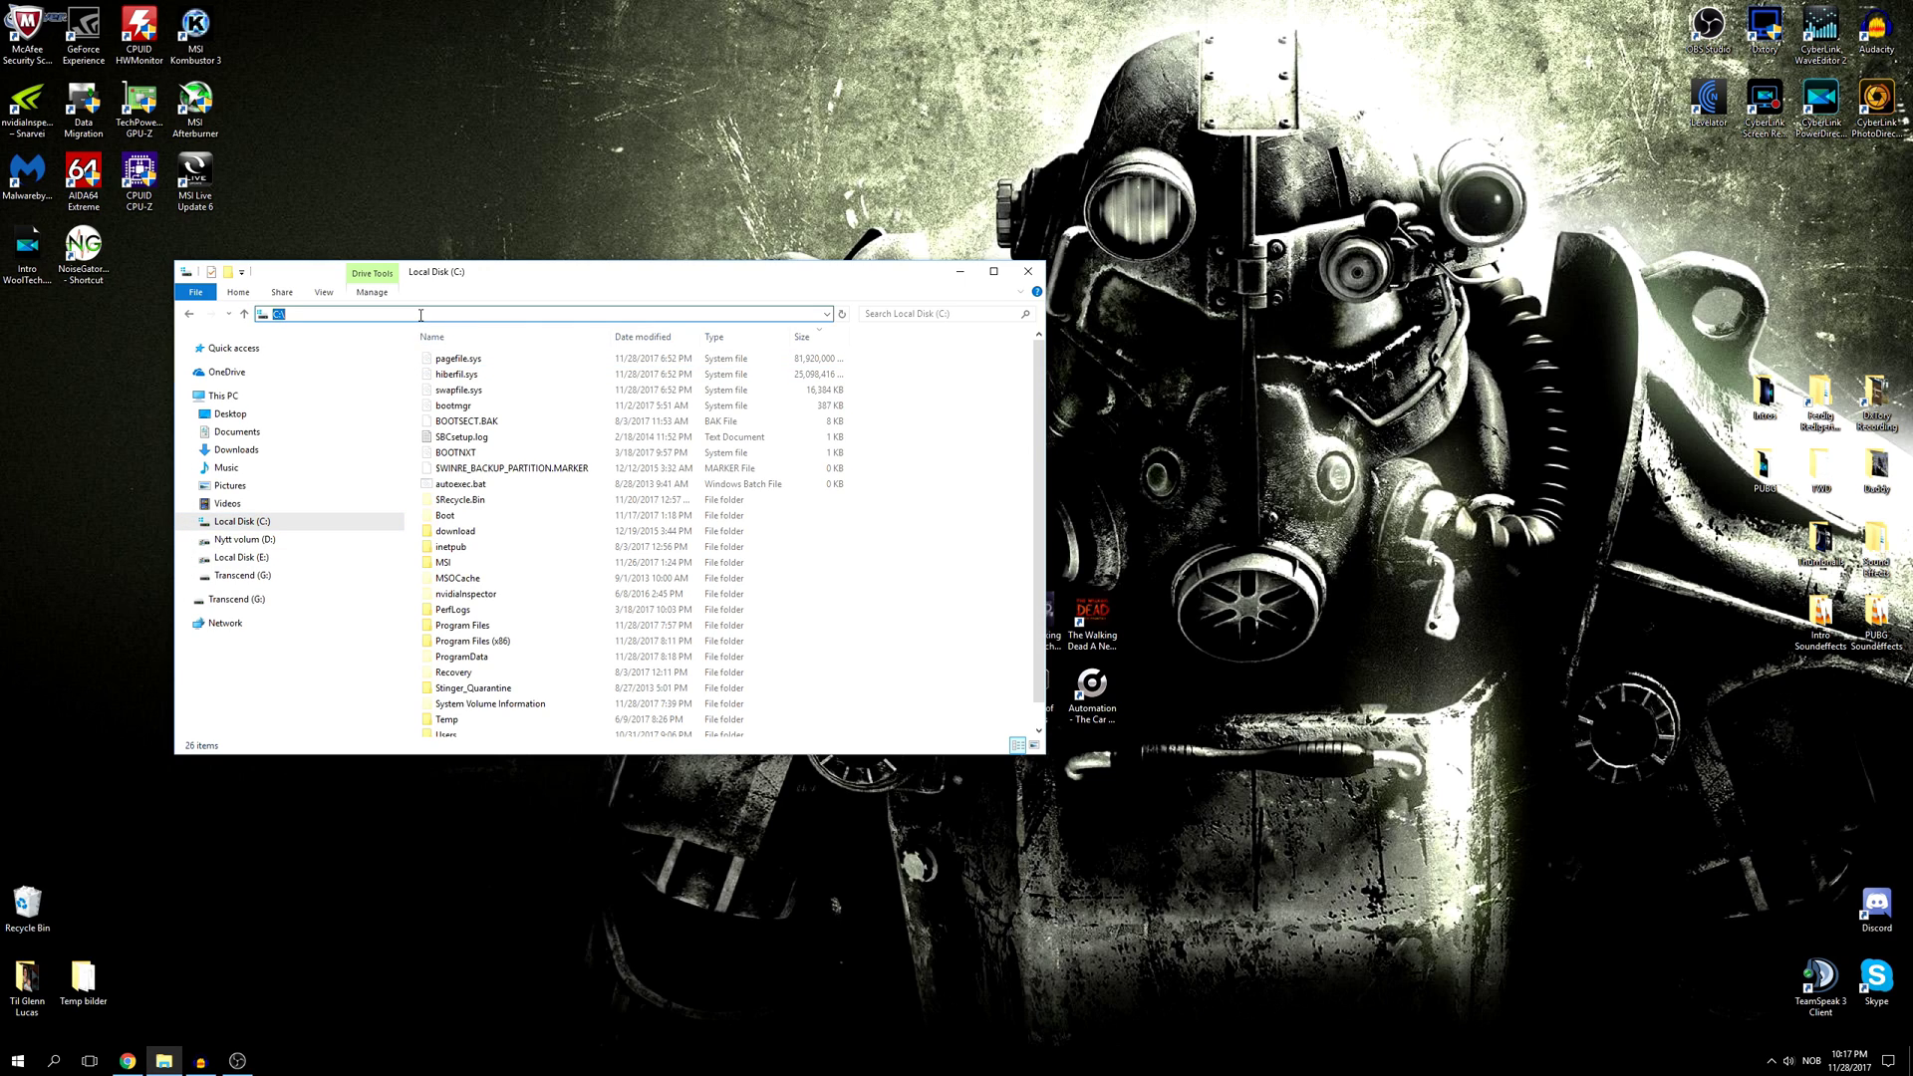
{"action": "type", "text": "reg"}
{"action": "key", "text": "BackSpace"}
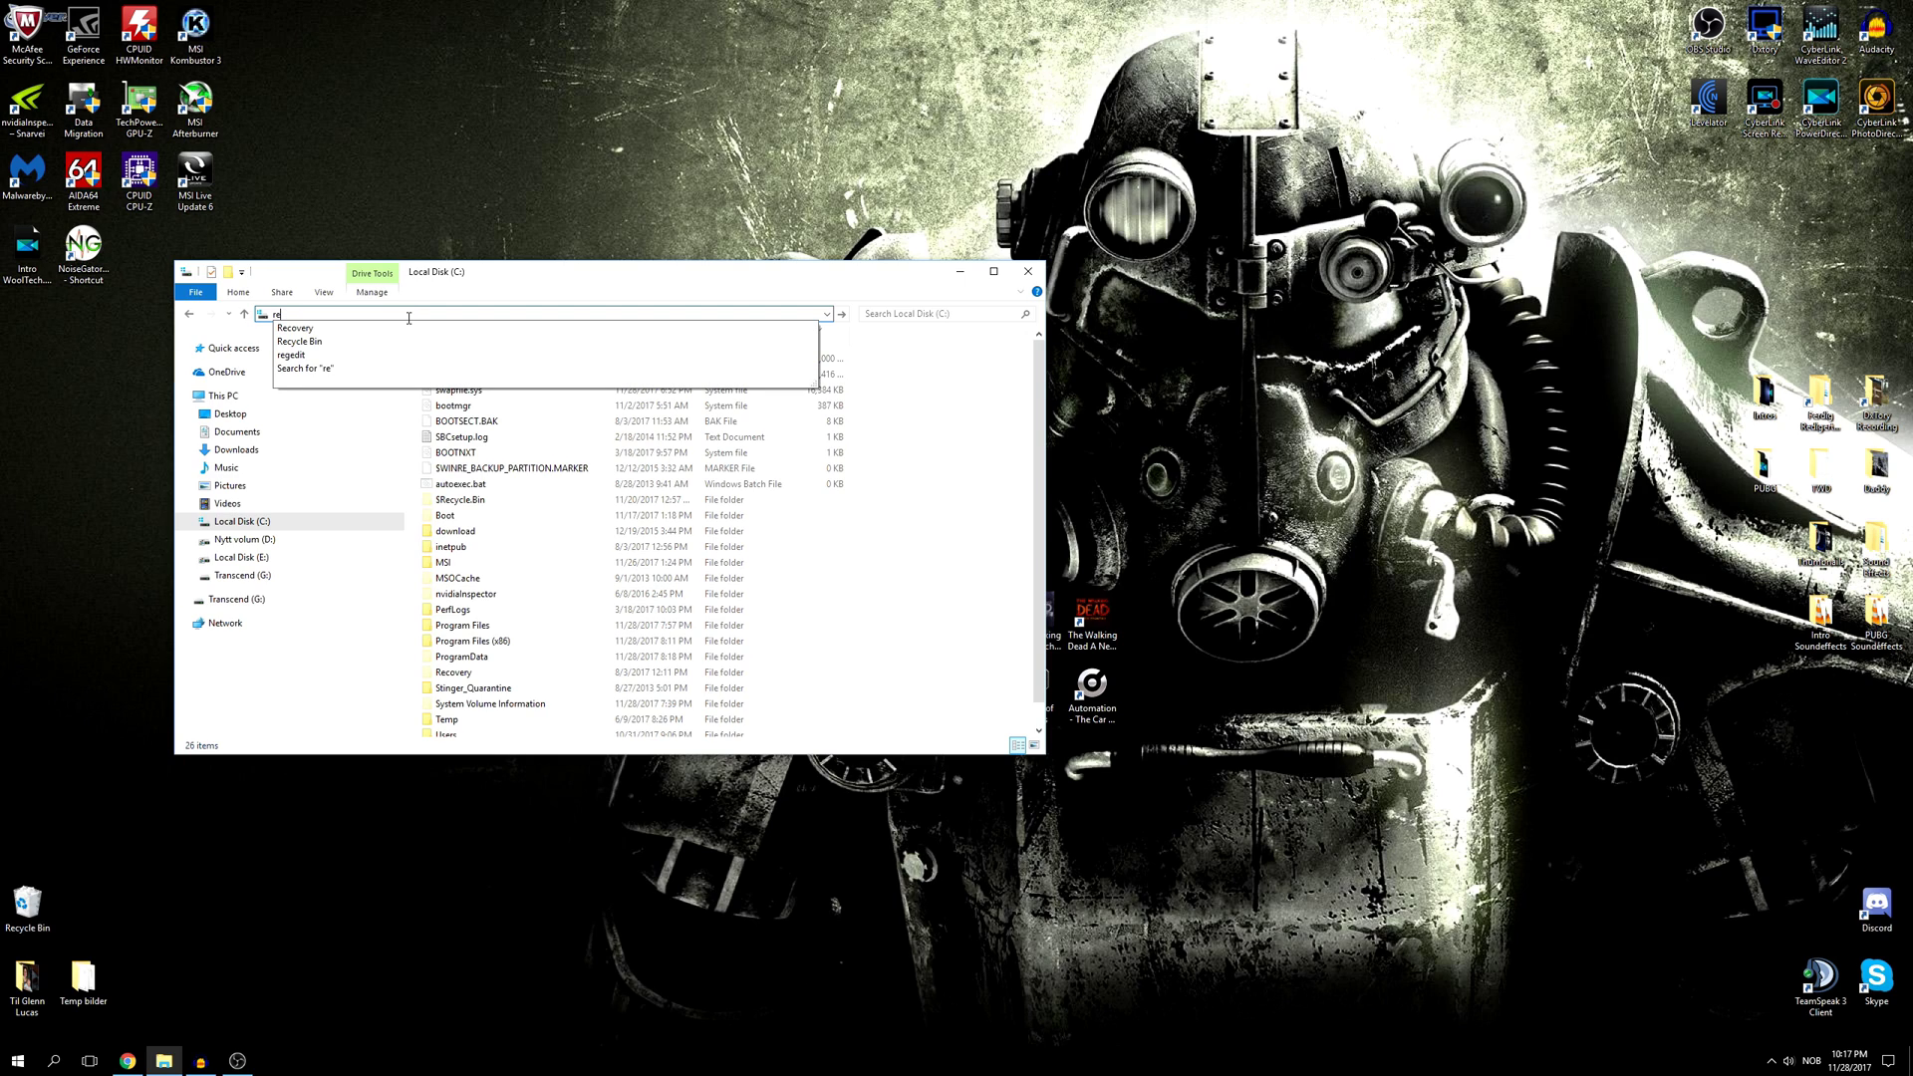
{"action": "type", "text": "g"}
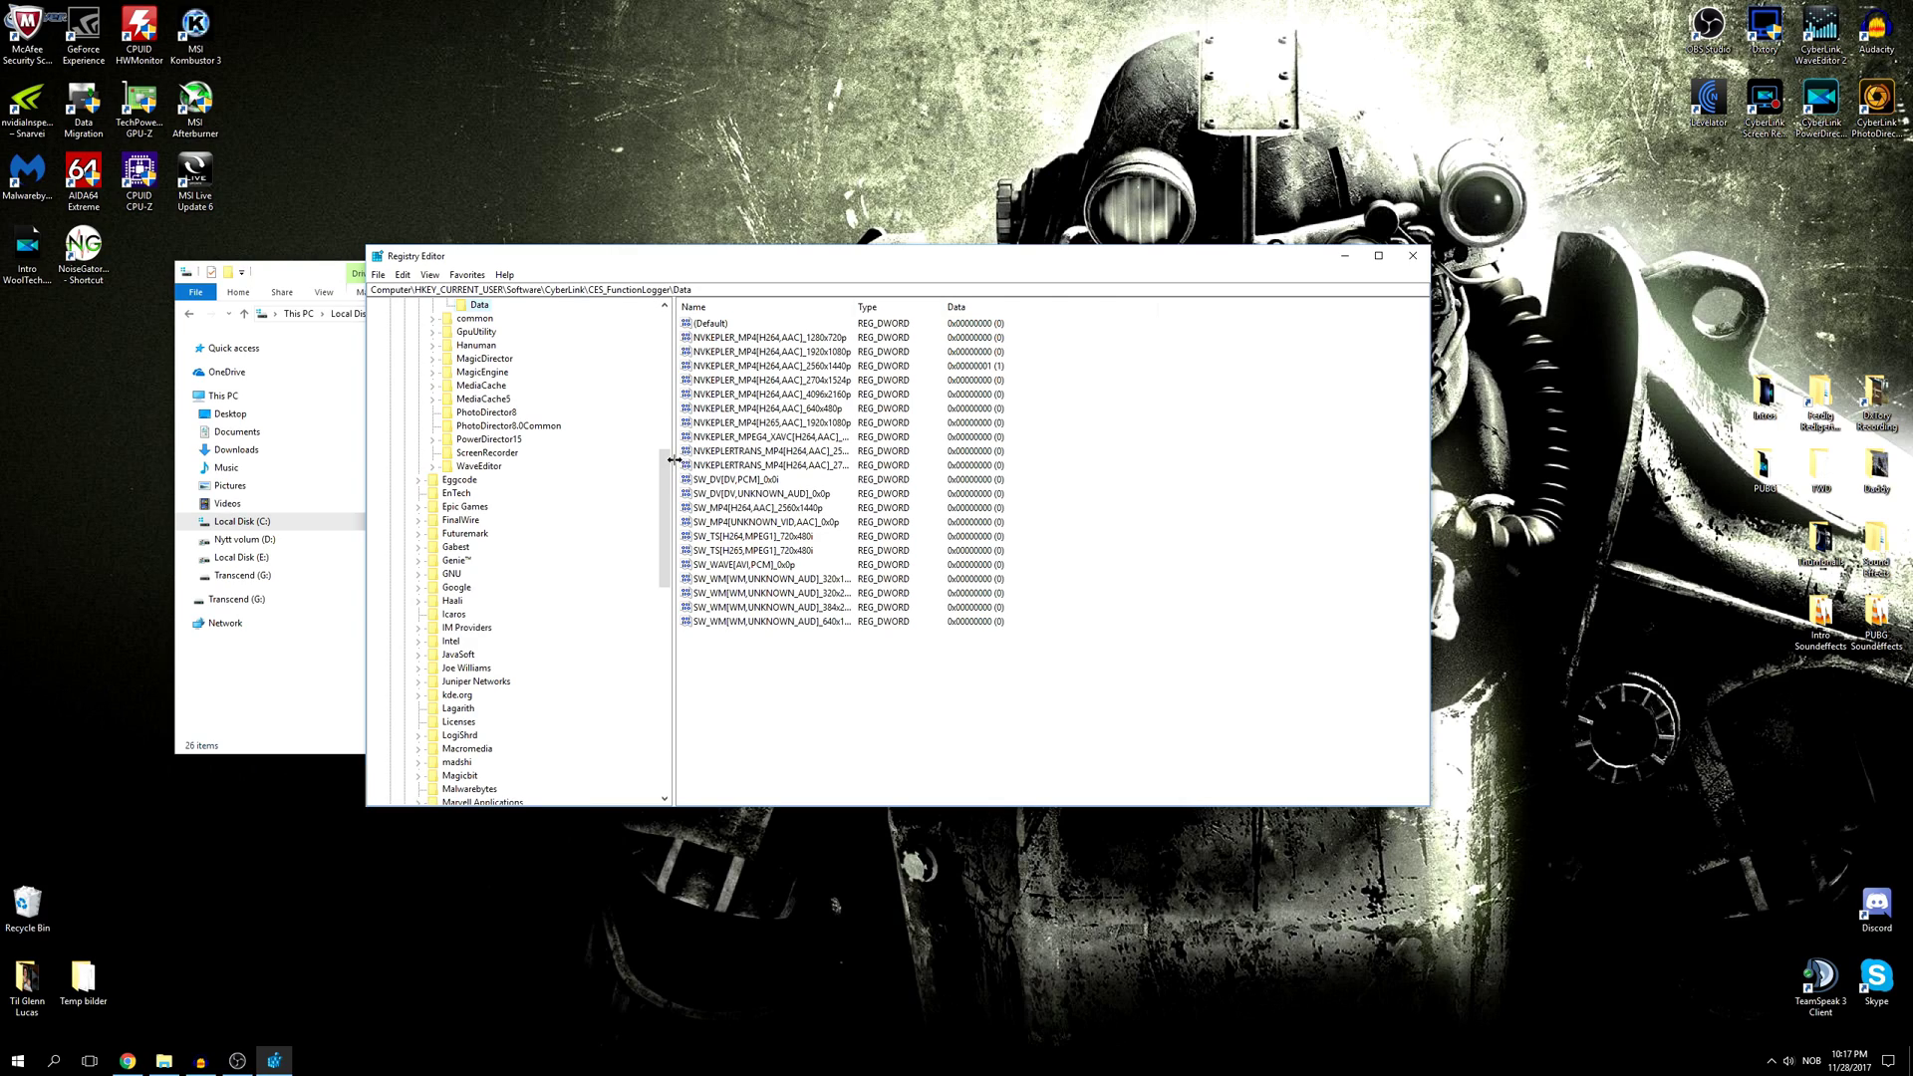
Browse the registry tree to HKEY_CURRENT_USER\Software\CyberLink\CES_FunctionLogger\Data
{"action": "left_click_drag", "start_coordinate": [677, 481], "coordinate": [662, 303]}
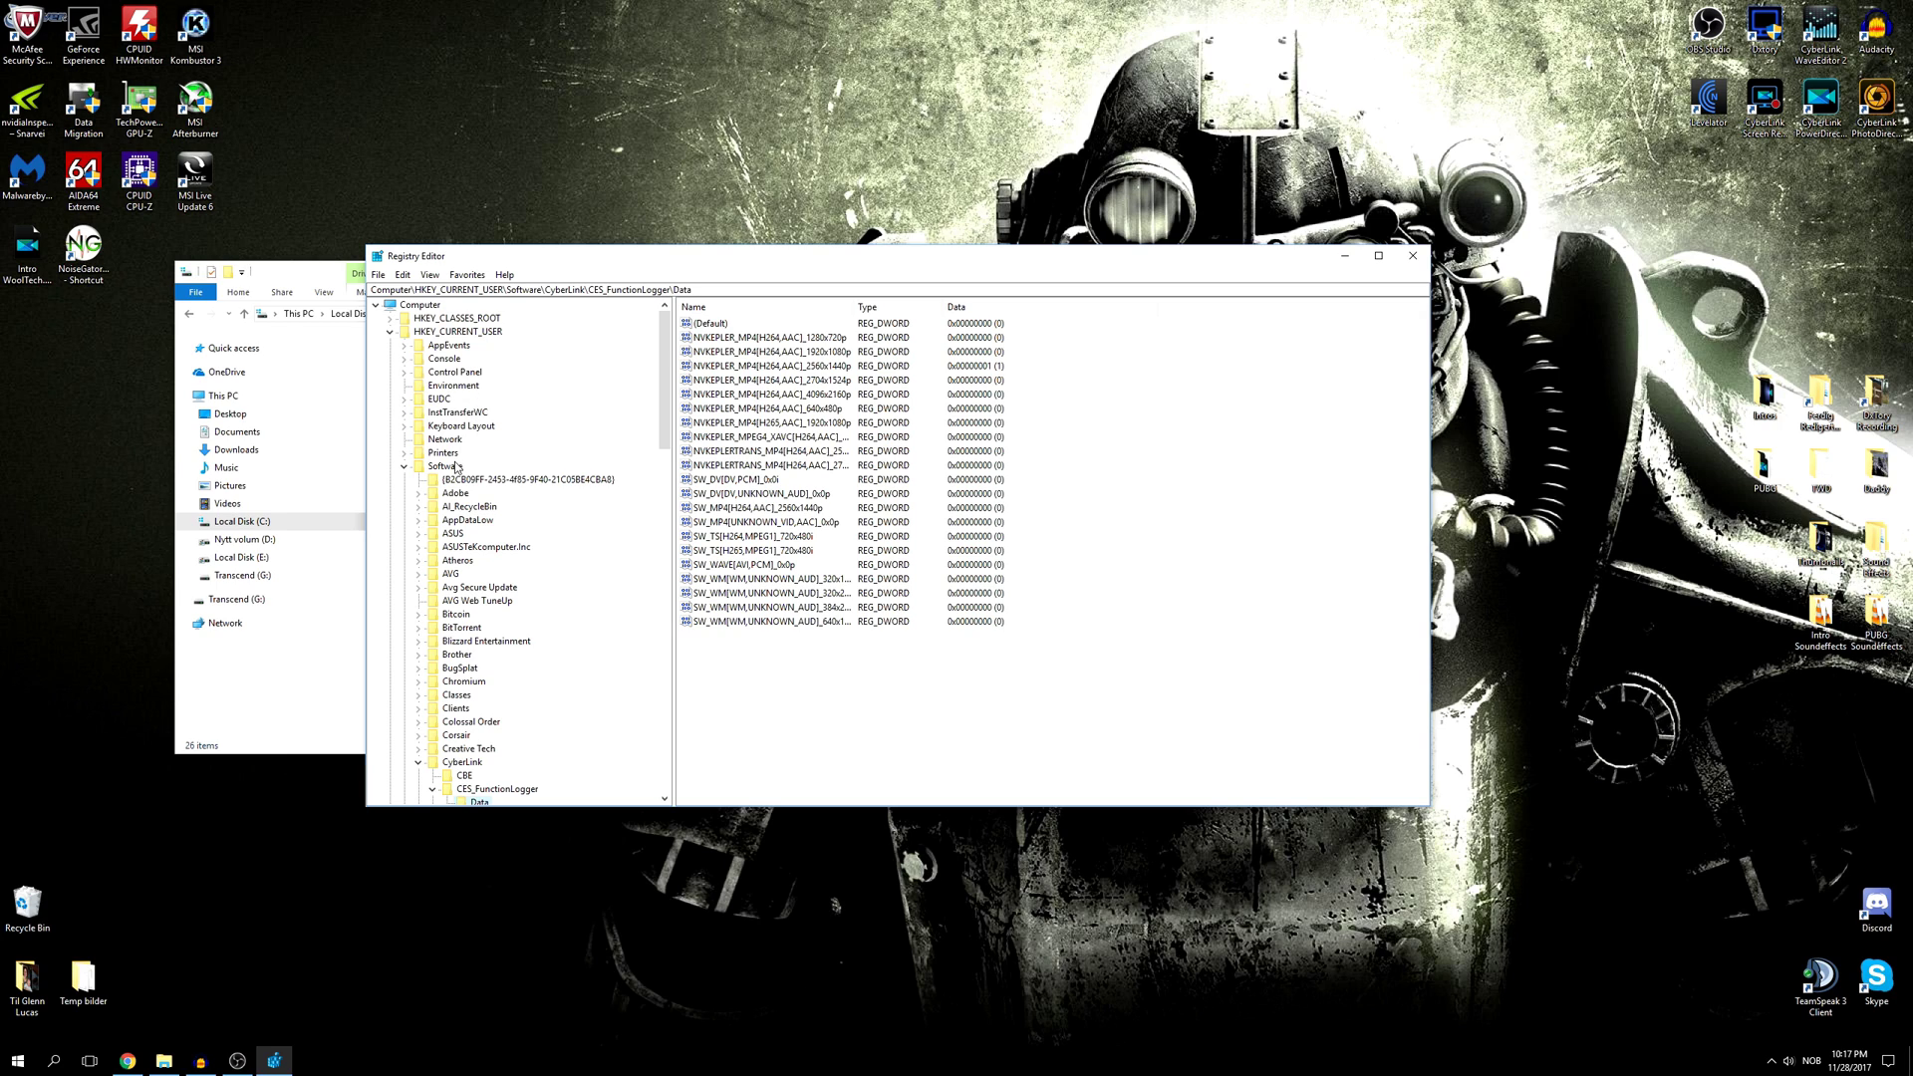
{"action": "left_click_drag", "start_coordinate": [664, 391], "coordinate": [663, 444]}
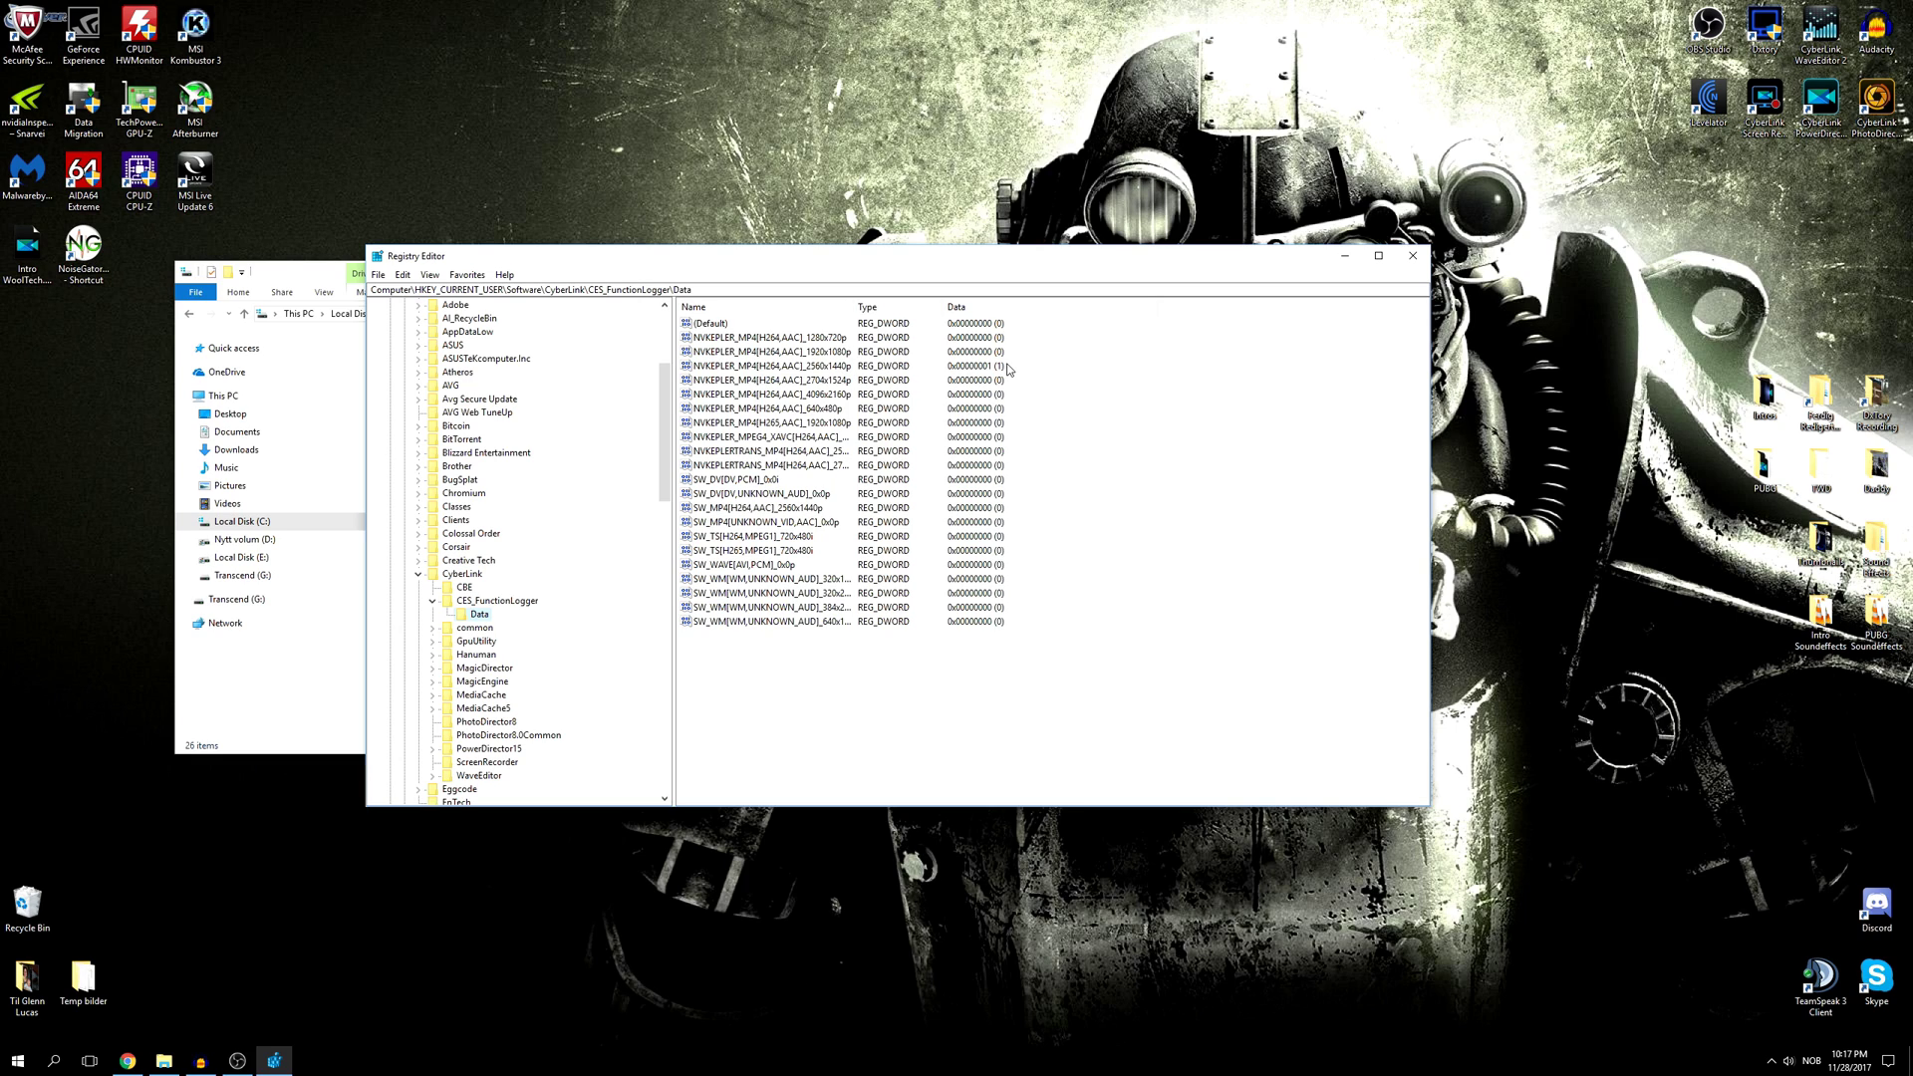
Change the NVKEPLER_MP4[H264,AAC]_2560x1440p value data from 1 to 0
{"action": "left_click", "coordinate": [734, 369]}
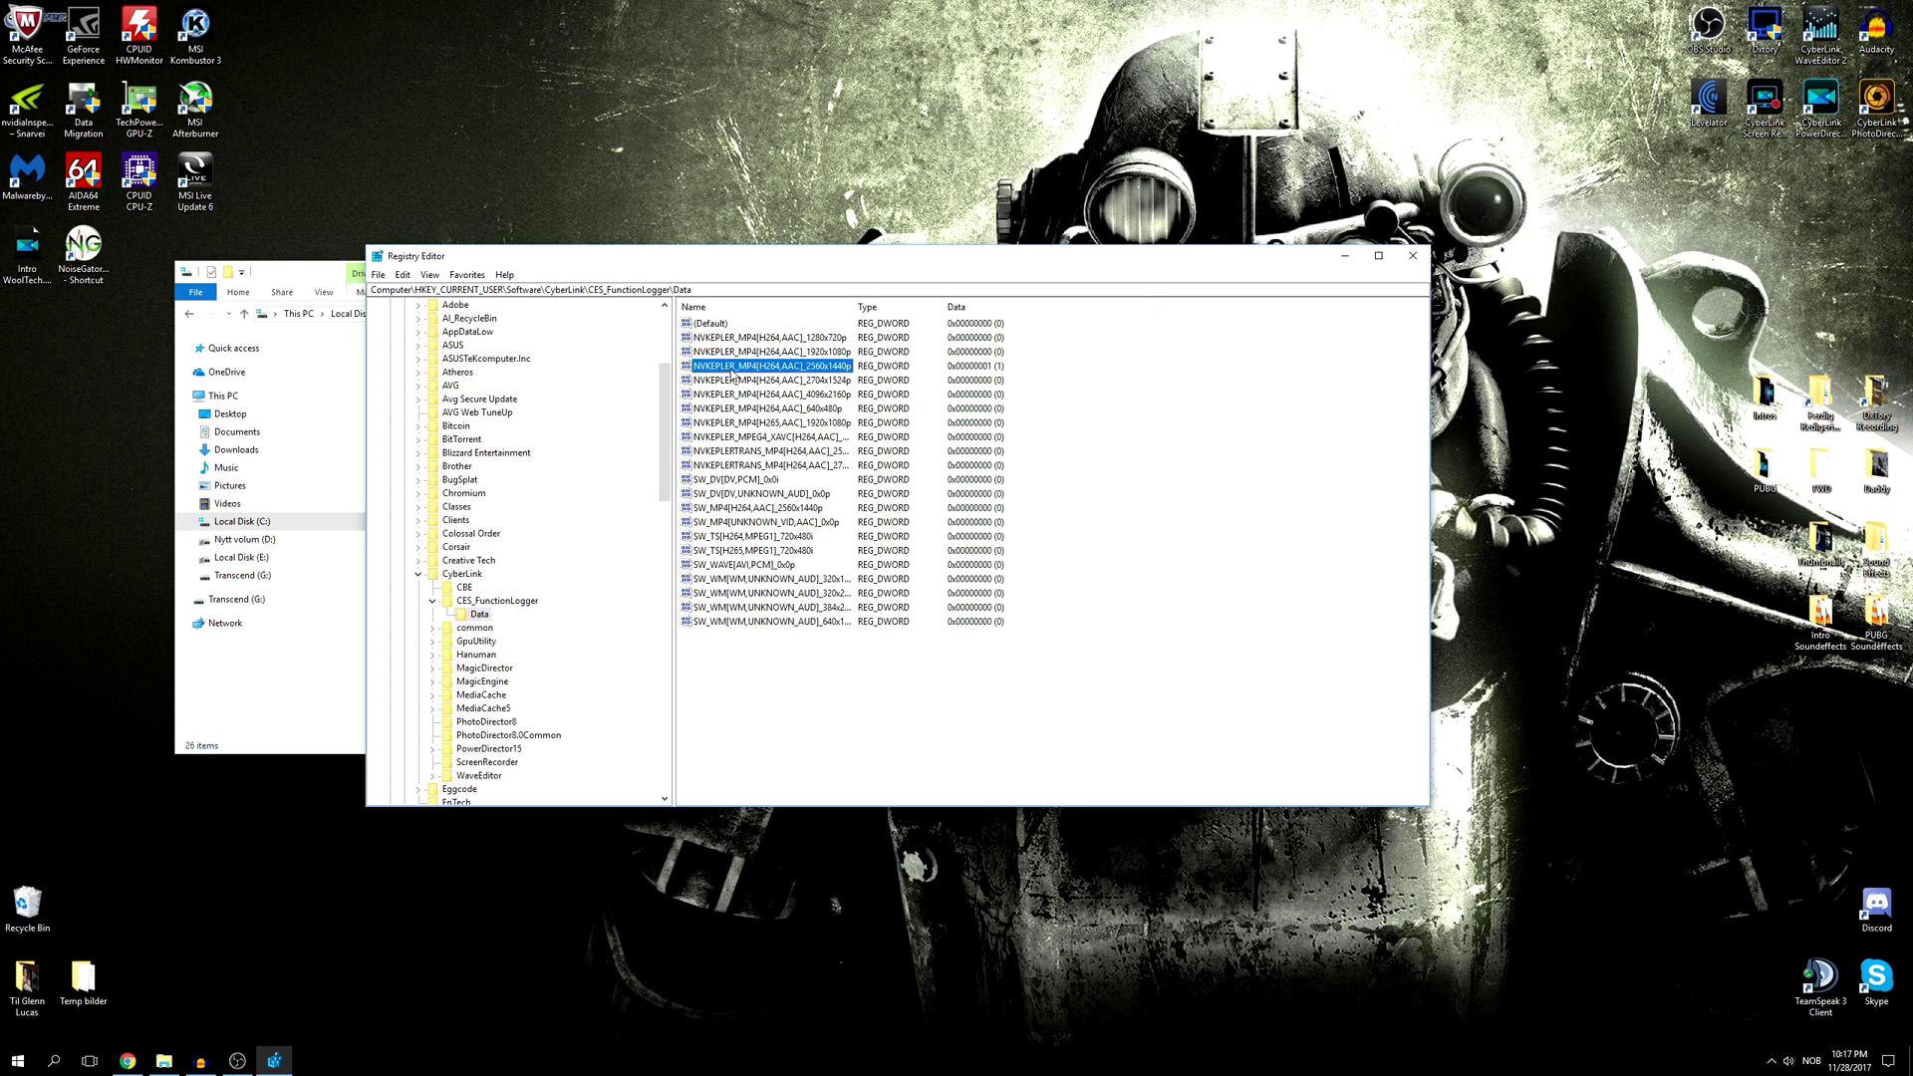
{"action": "double_click", "coordinate": [734, 369]}
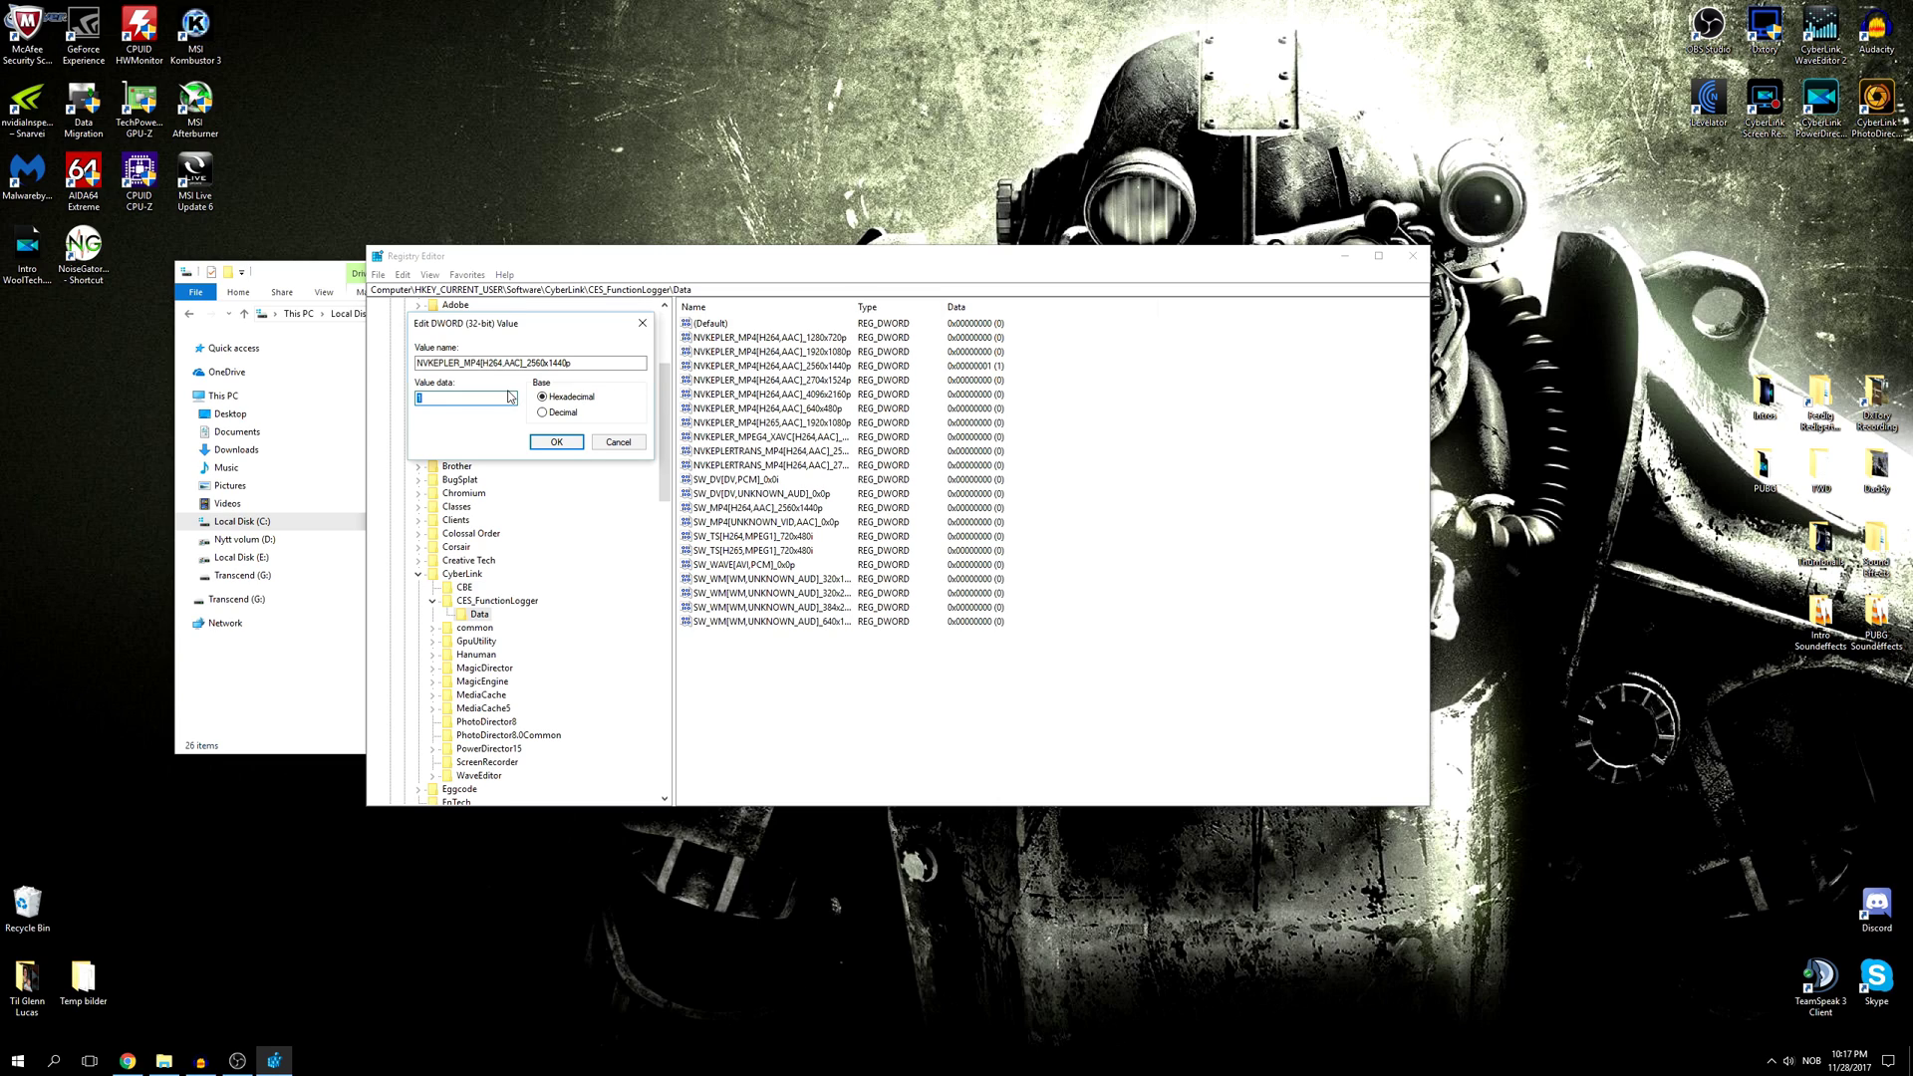
{"action": "type", "text": "0"}
{"action": "left_click", "coordinate": [558, 443]}
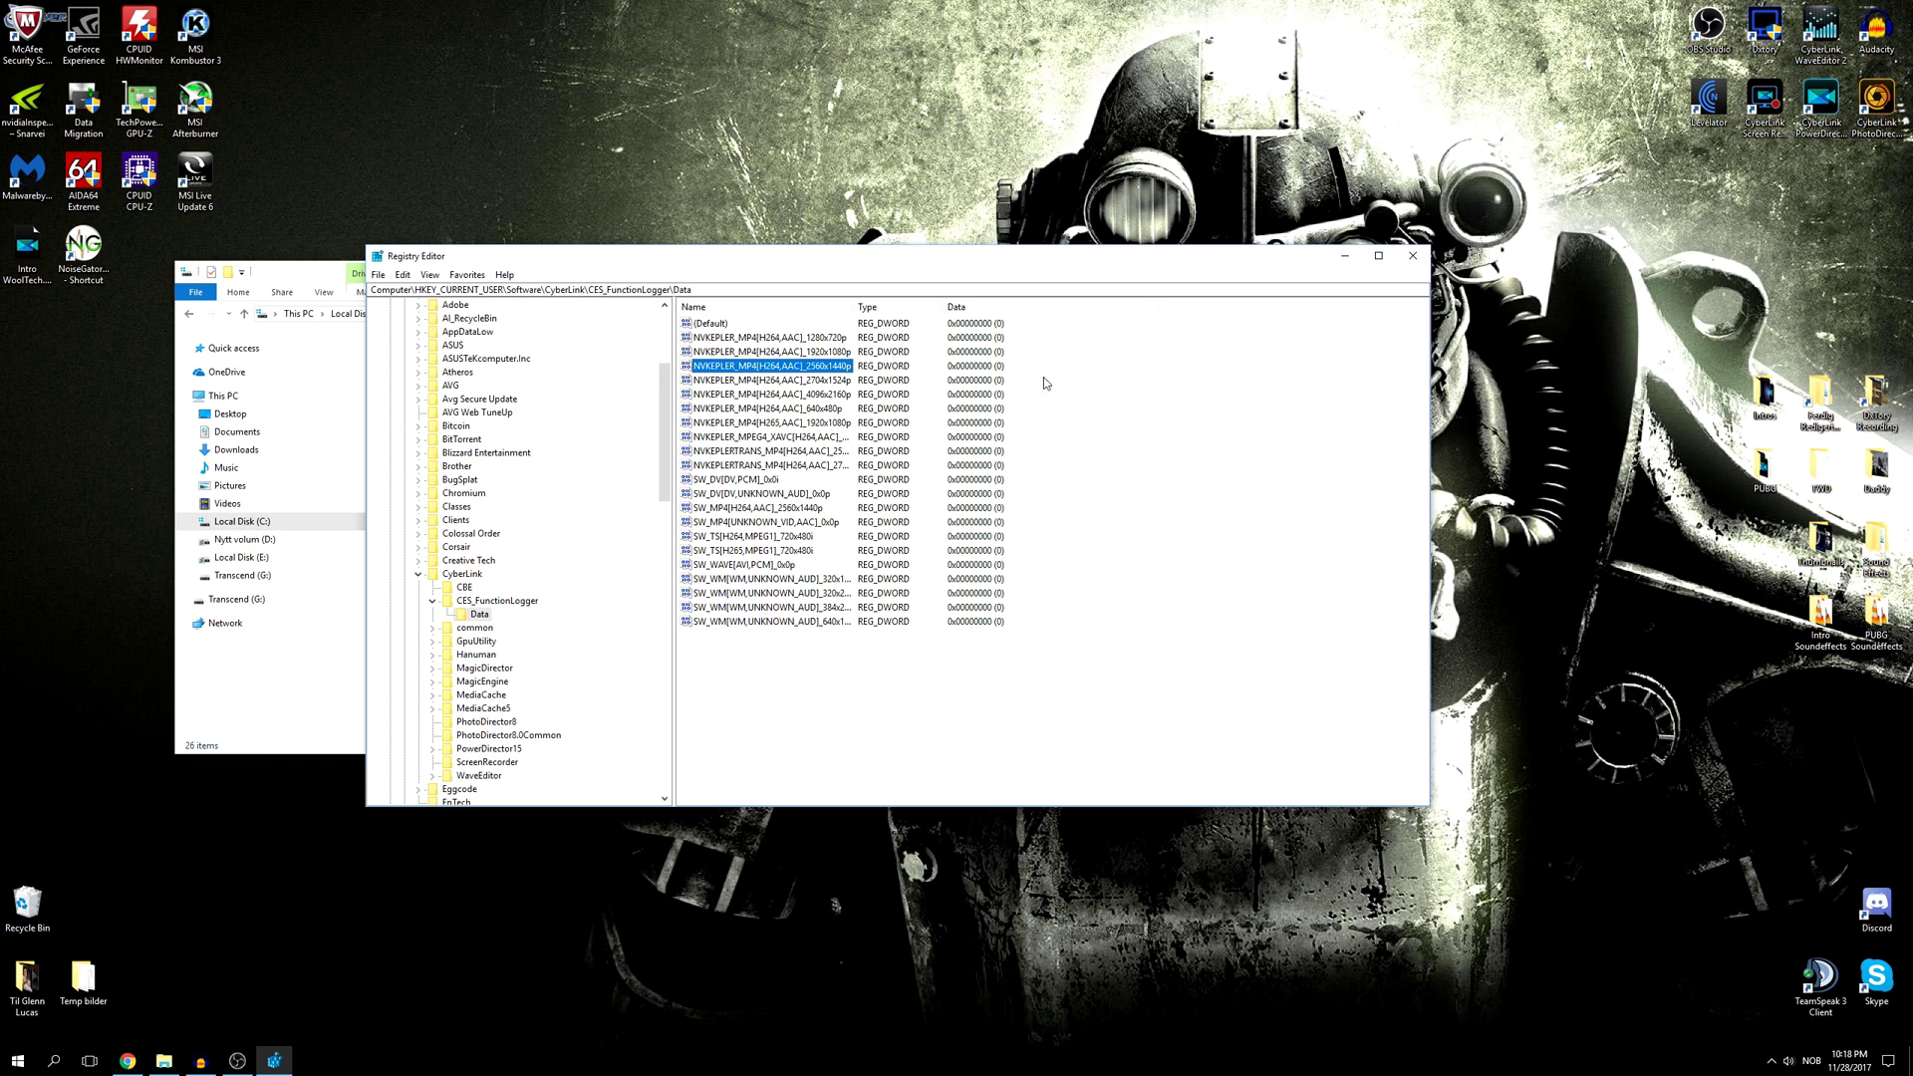
Close Registry Editor and relaunch PowerDirector from its desktop icon, past the welcome prompt
{"action": "left_click", "coordinate": [1409, 257]}
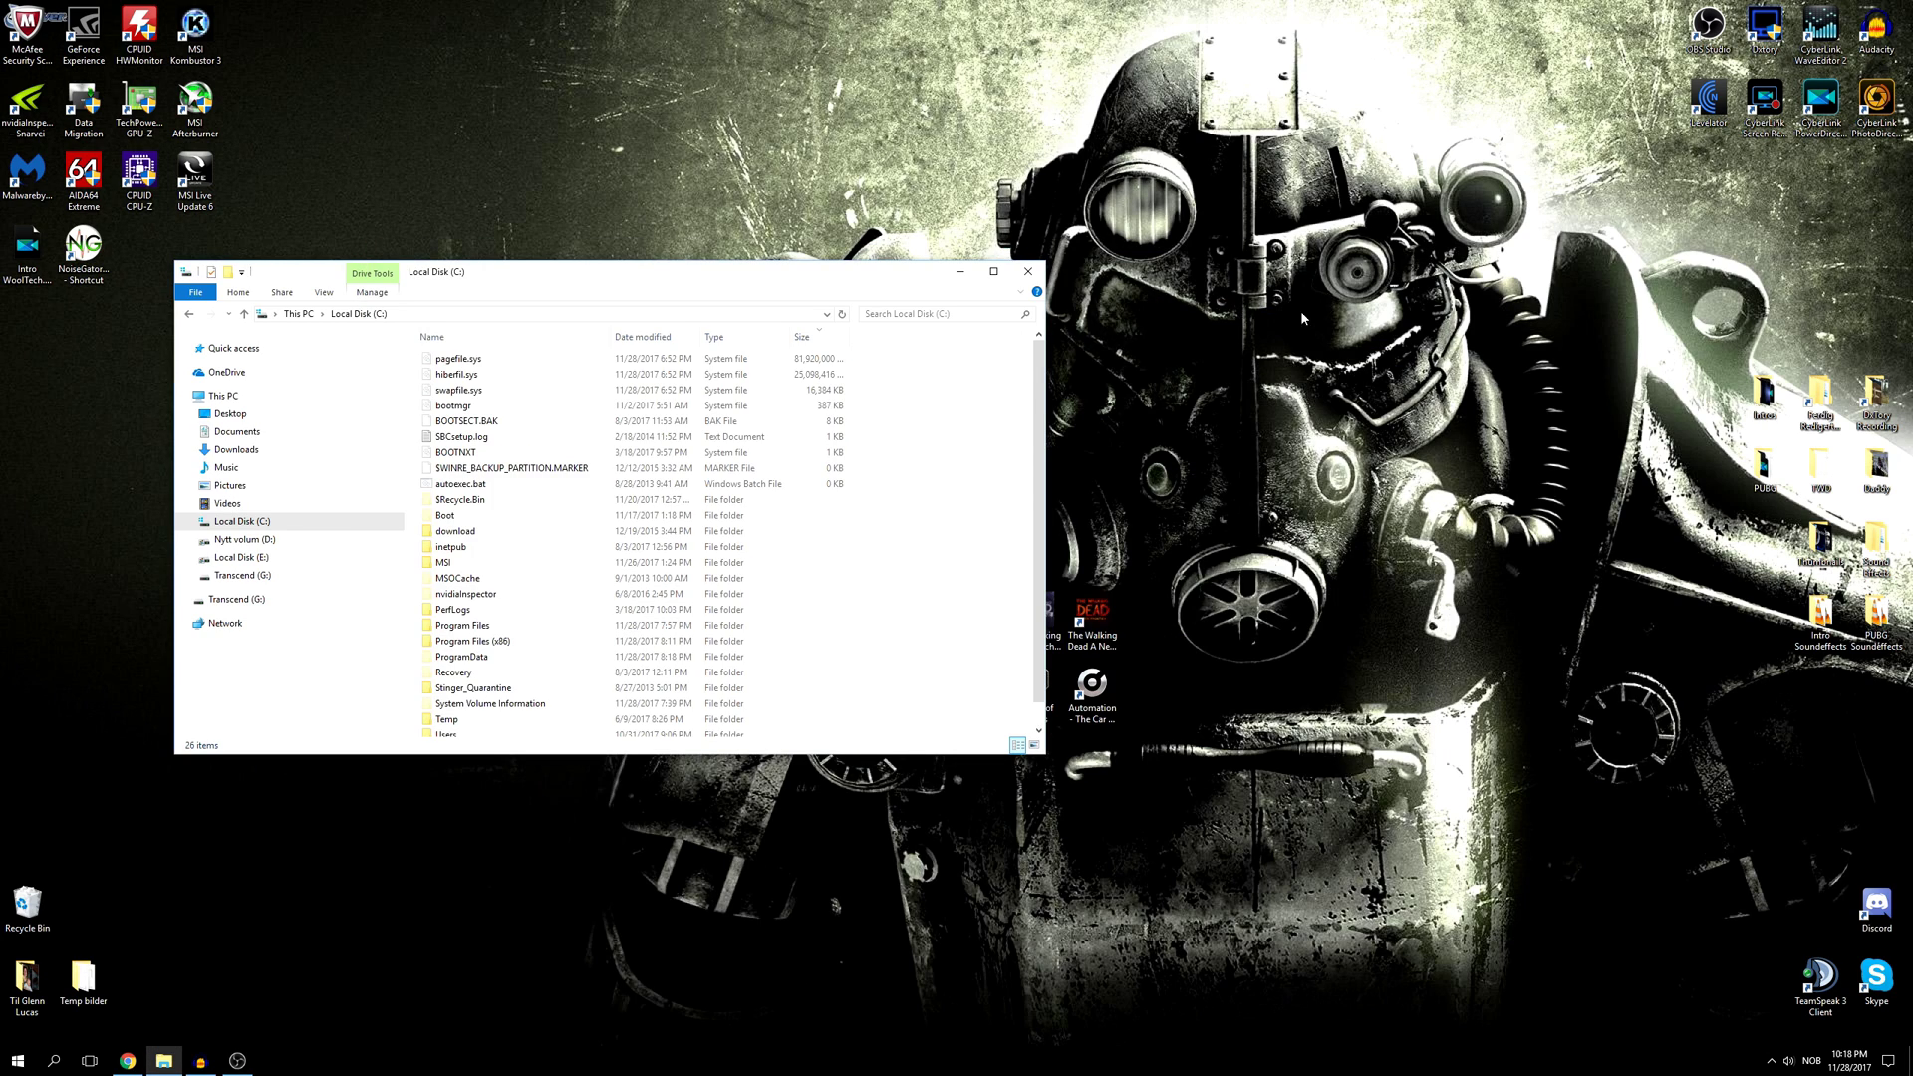
{"action": "double_click", "coordinate": [1821, 106]}
{"action": "left_click", "coordinate": [801, 540]}
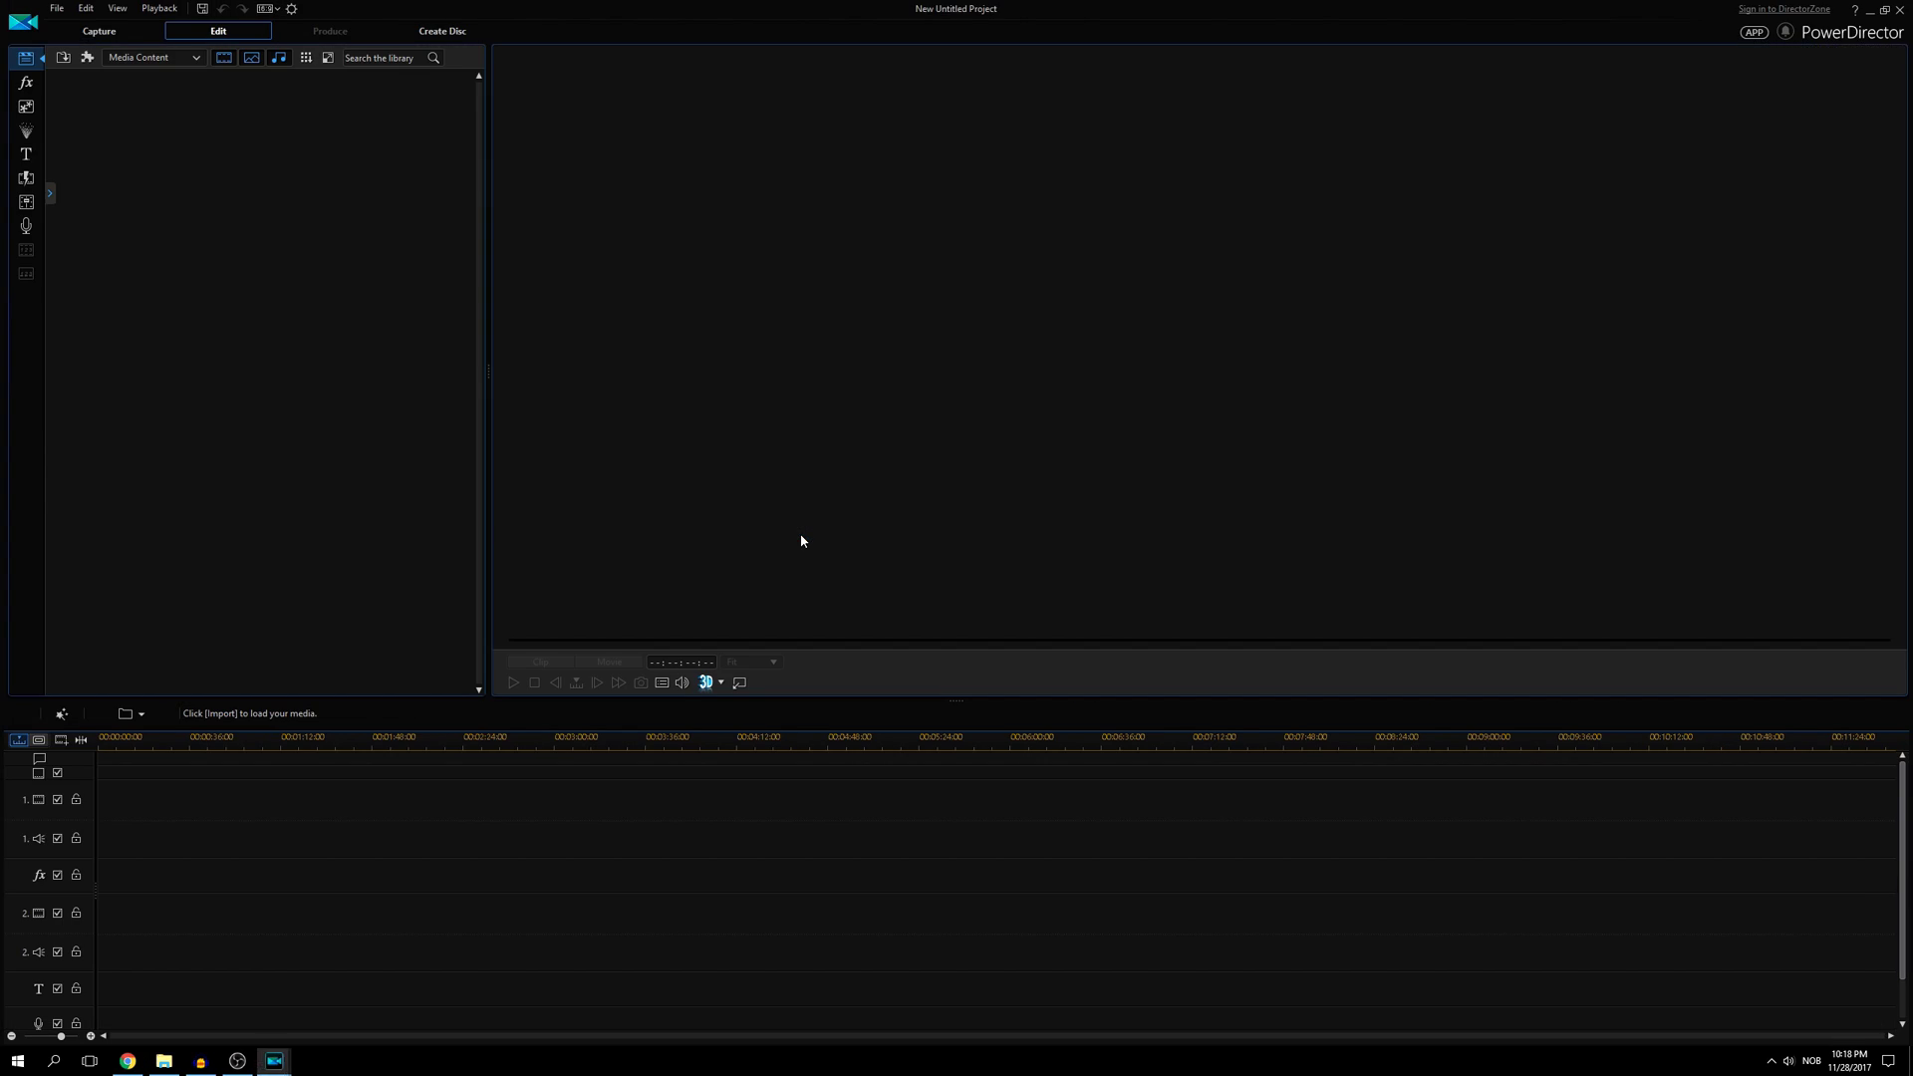
Open test.pds from Desktop\Intros with File > Open Project and answer the loading prompt
{"action": "left_click", "coordinate": [60, 9]}
{"action": "left_click", "coordinate": [128, 59]}
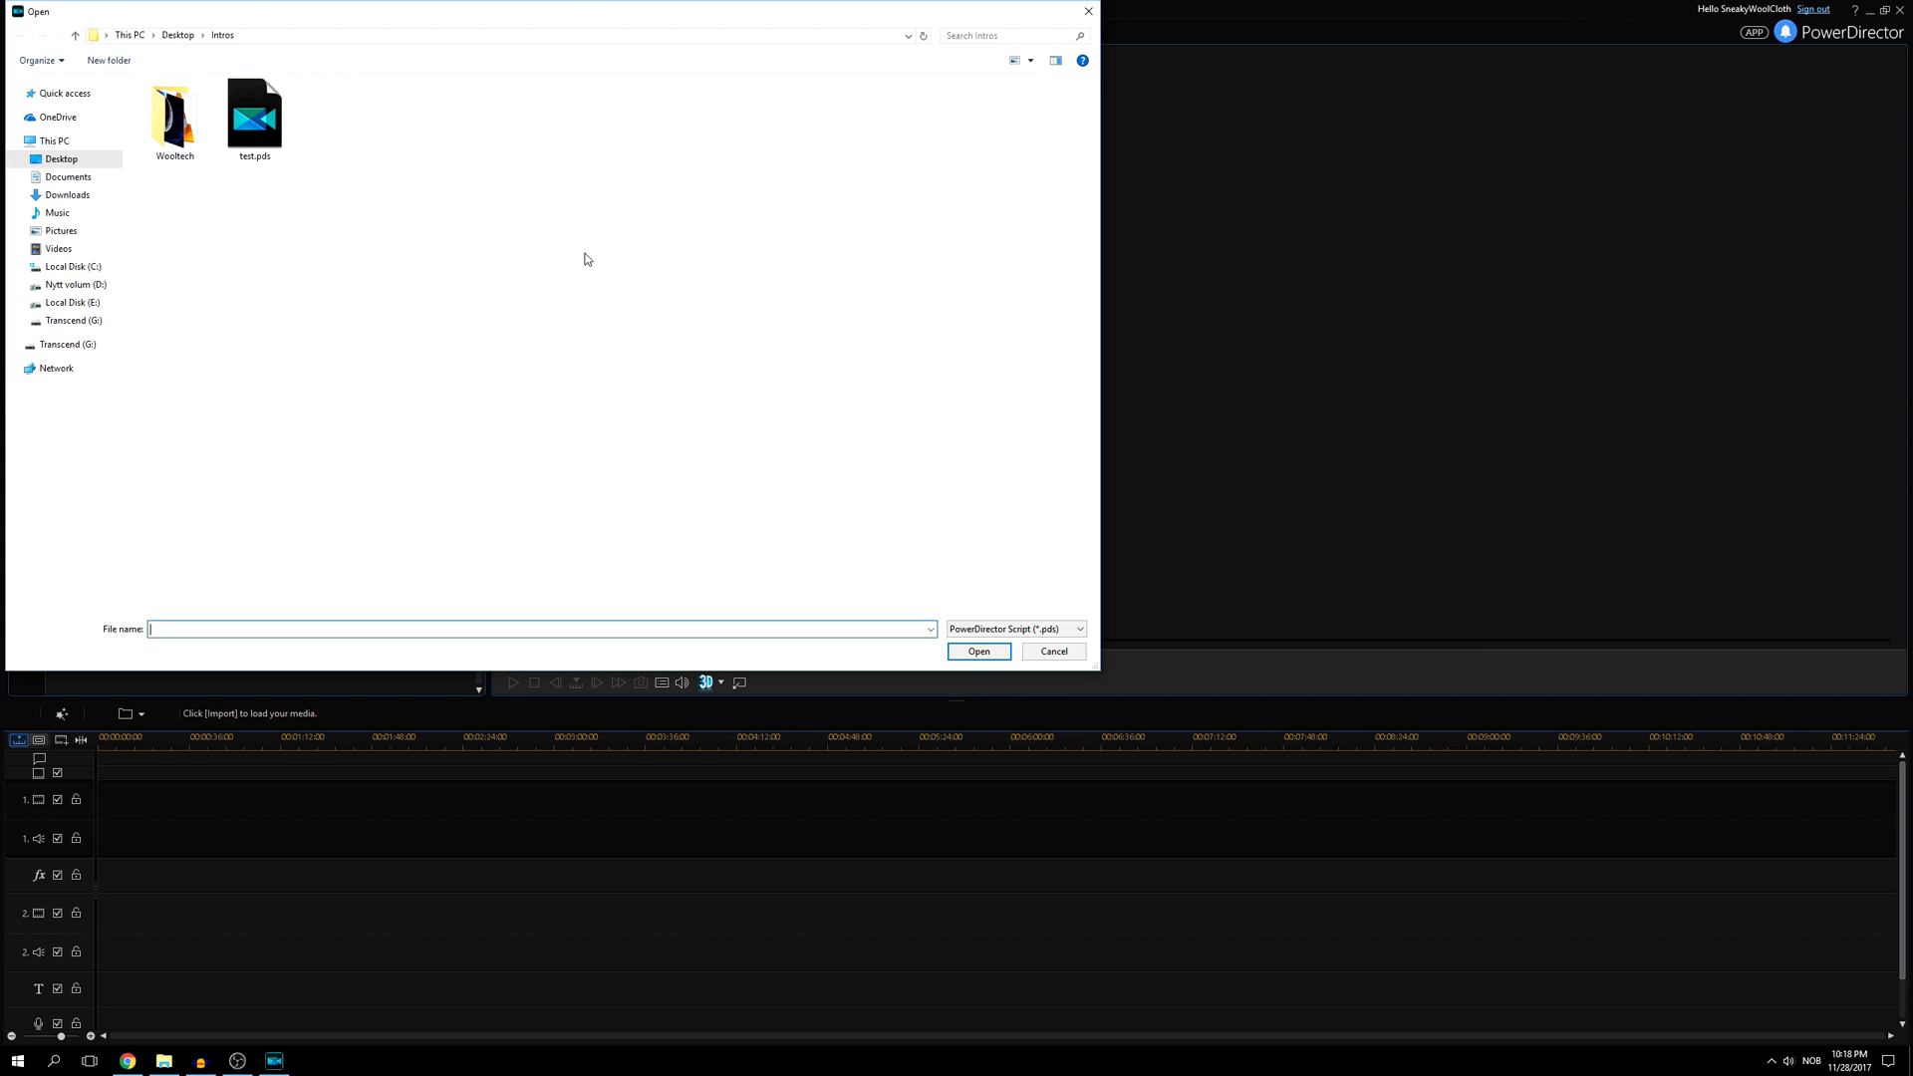
{"action": "left_click", "coordinate": [224, 99]}
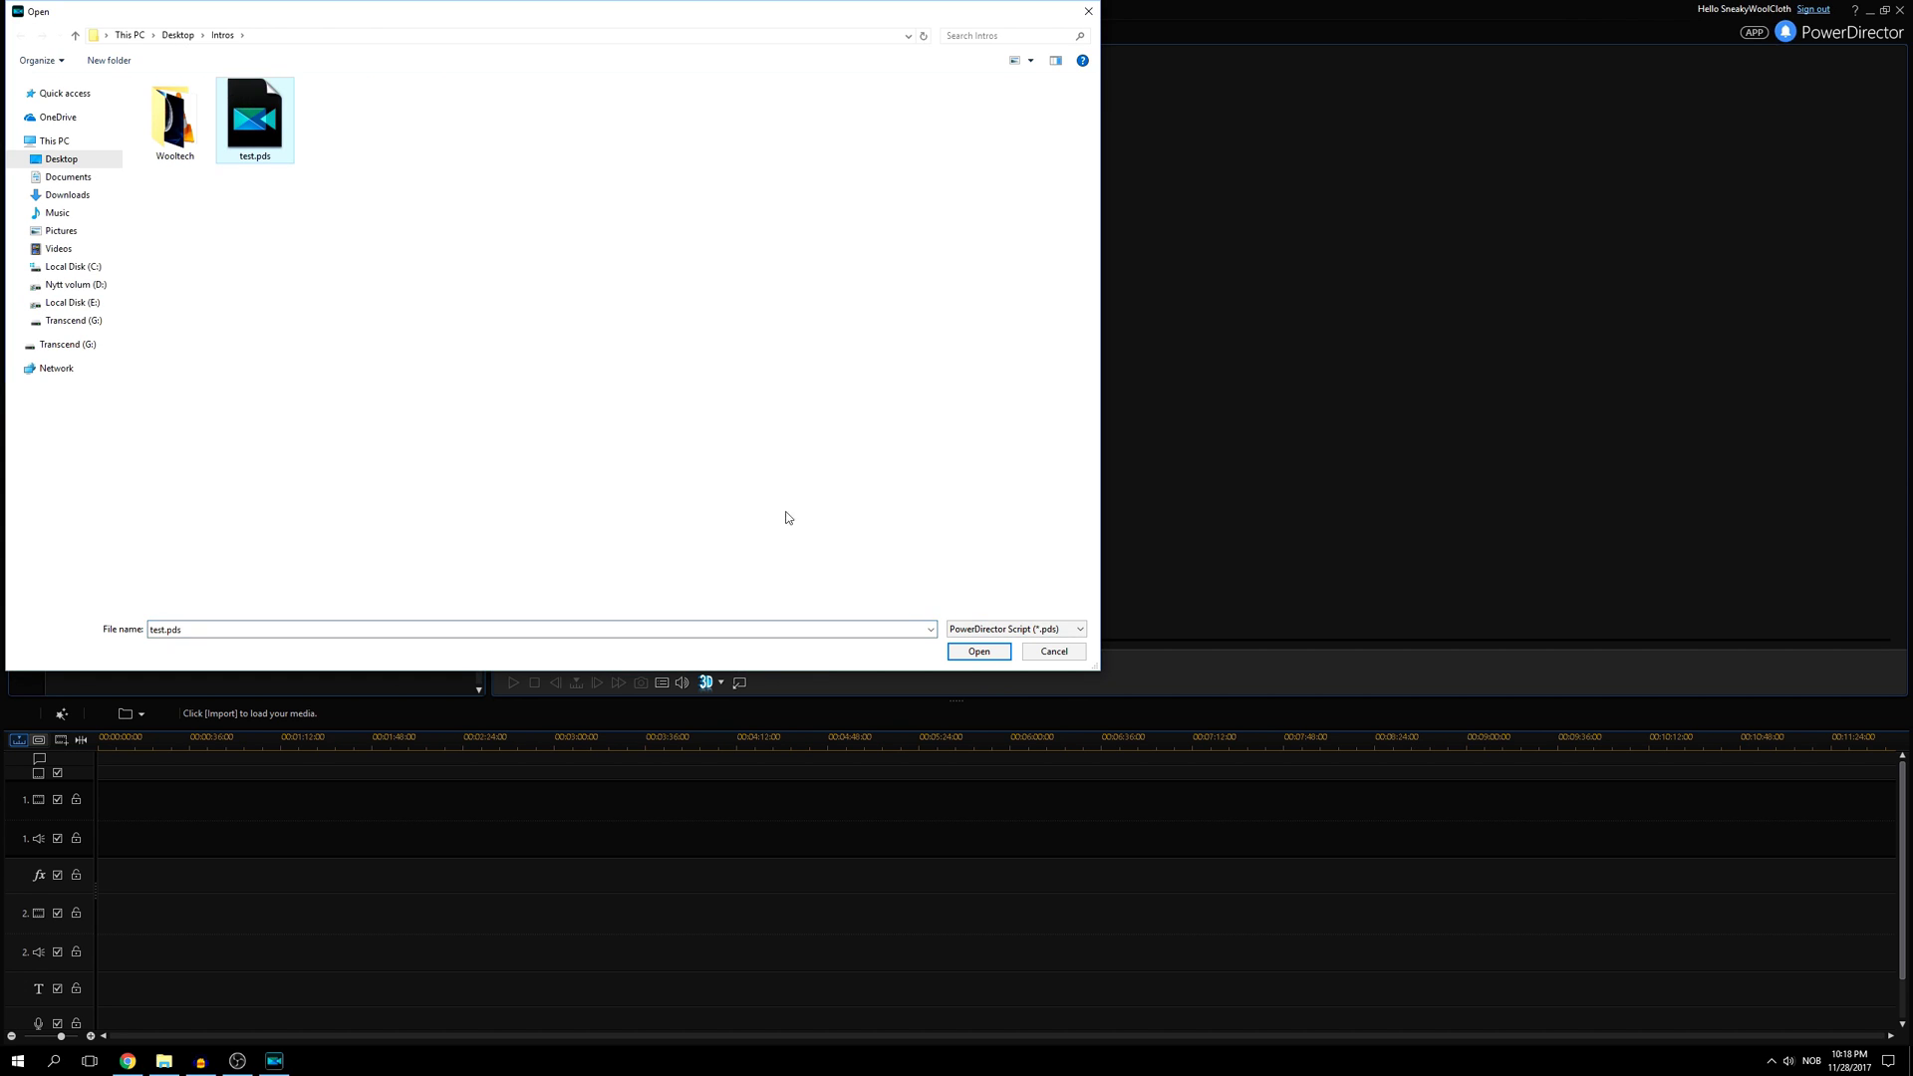
{"action": "left_click", "coordinate": [997, 656]}
{"action": "left_click", "coordinate": [984, 574]}
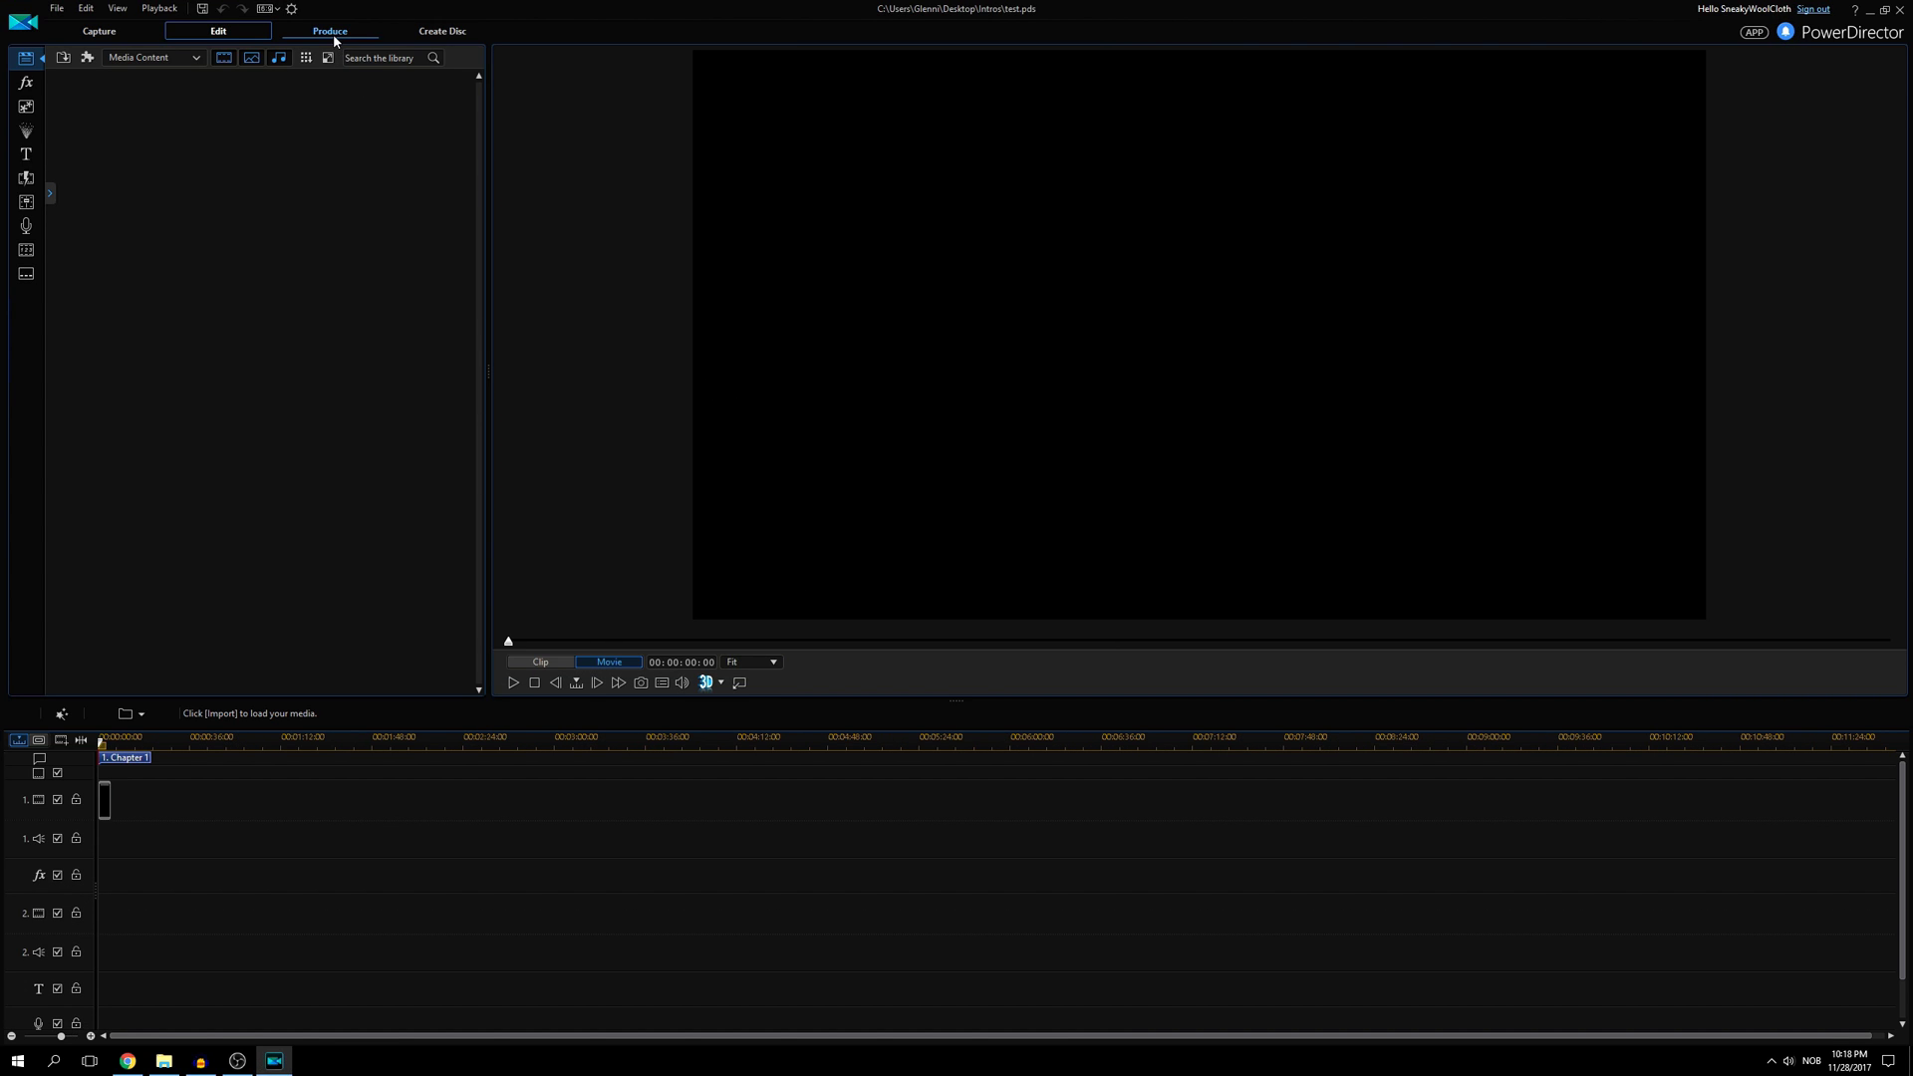
Switch to the Produce tab to check Fast video rendering with Hardware video encoder
{"action": "left_click", "coordinate": [332, 34]}
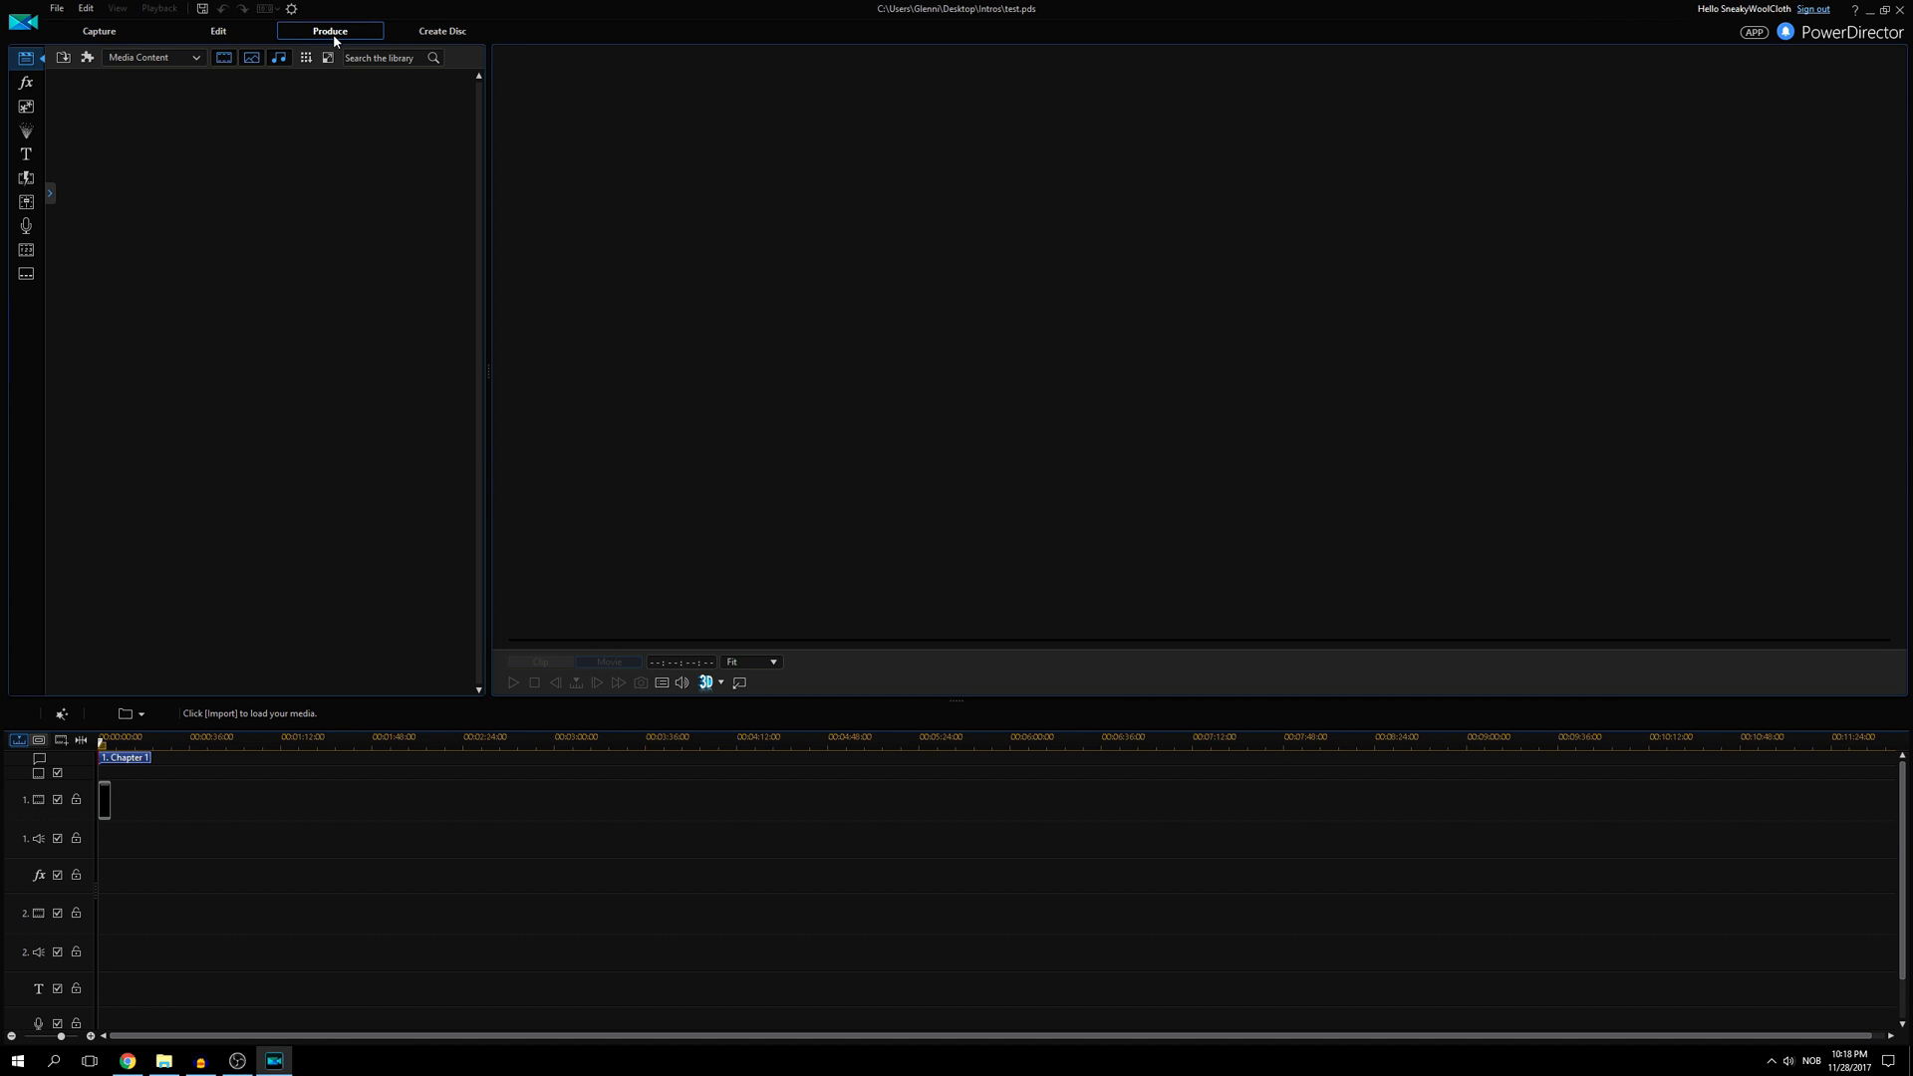